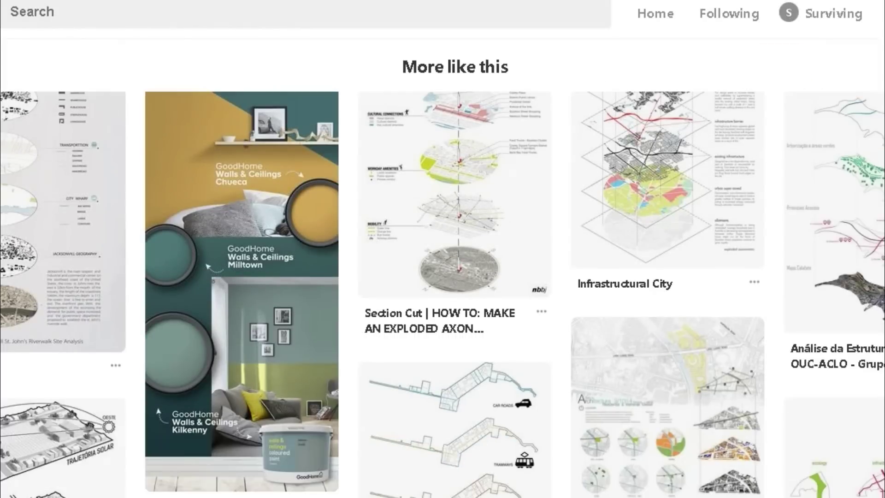
Browse the related pins for exploded axonometric and urban site analysis diagram references.
scroll(442, 295, "down", 6)
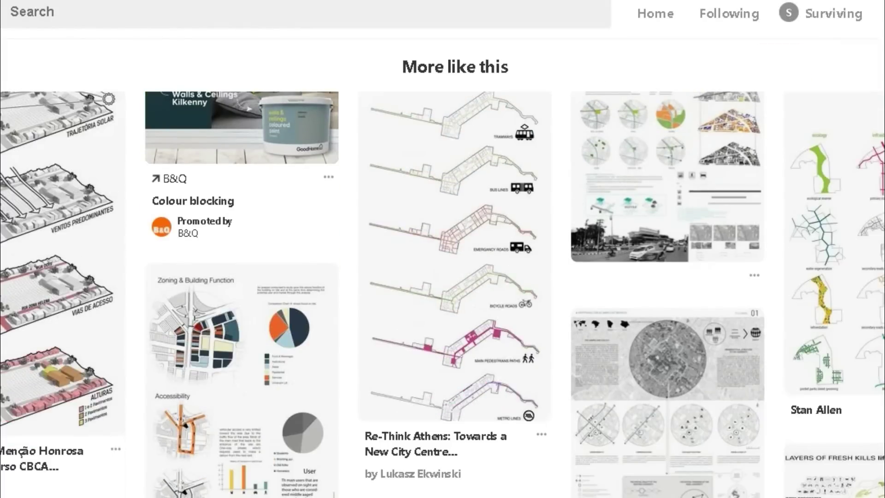
scroll(442, 295, "down", 4)
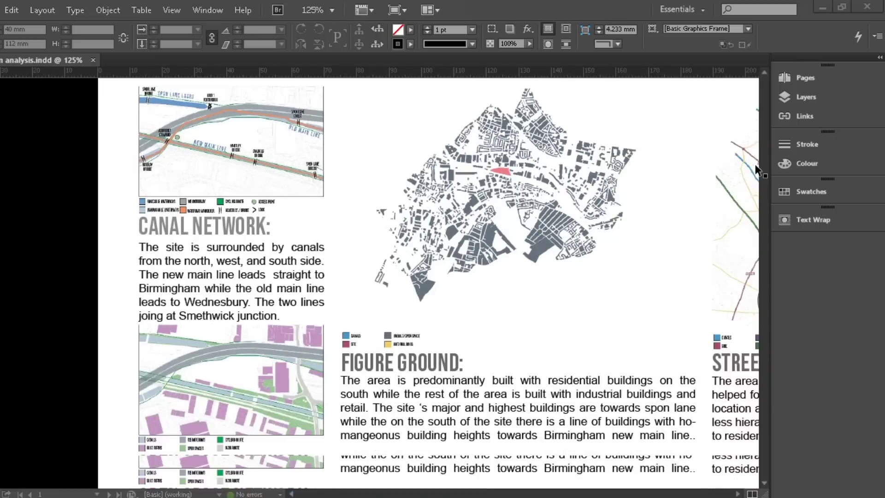
In InDesign, review the site analysis sheet's diagrams and captions from Canal Network and Figure Ground down to Topography and Landscape.
scroll(755, 171, "down", 5)
scroll(755, 171, "down", 1)
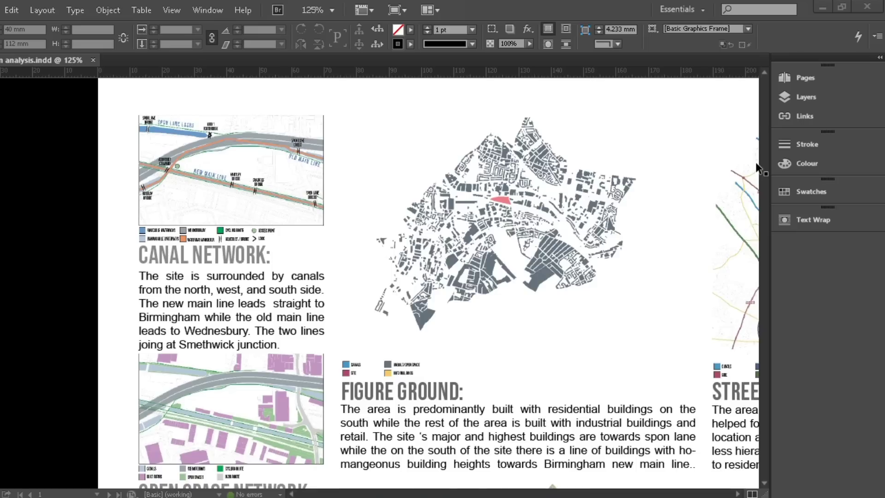
scroll(756, 167, "down", 15)
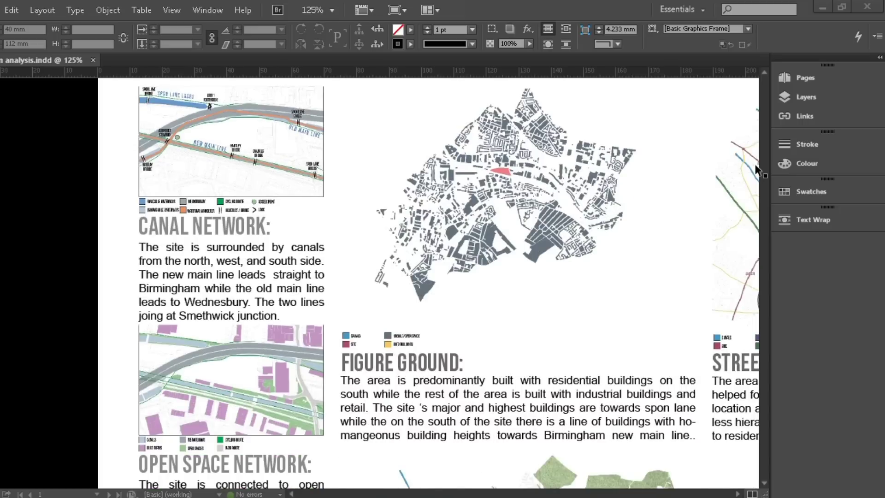
scroll(756, 168, "down", 4)
scroll(755, 168, "down", 2)
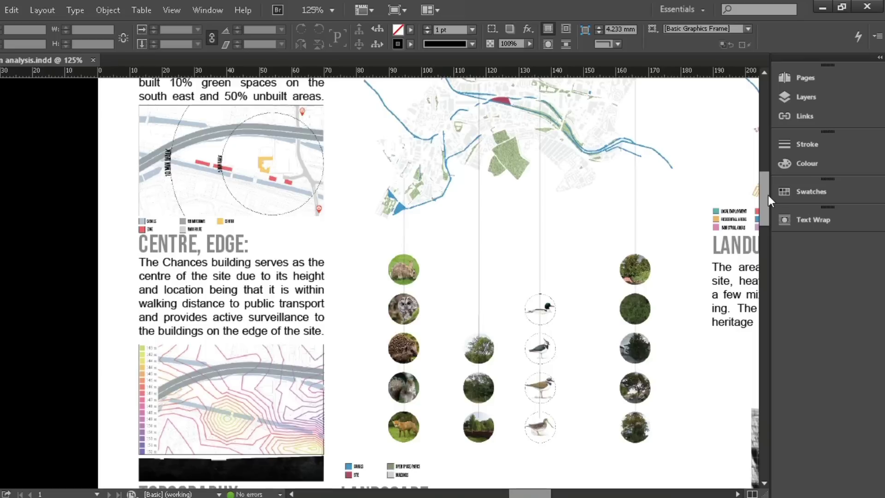
scroll(768, 195, "down", 5)
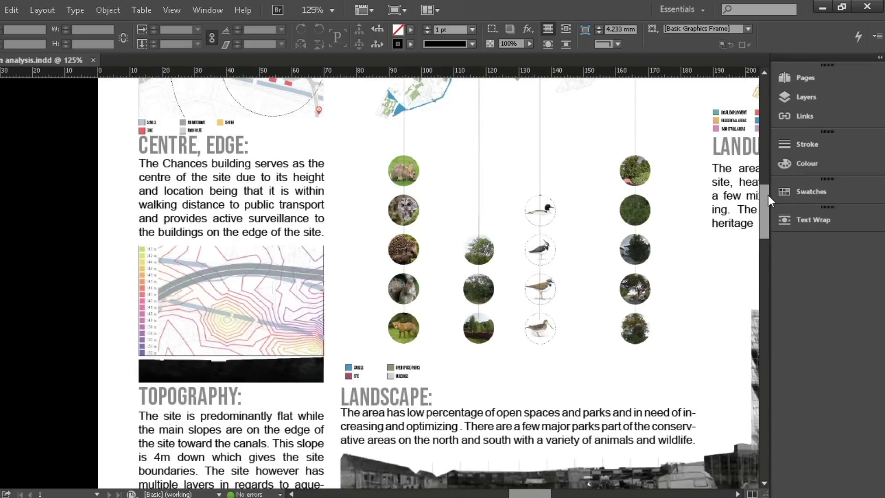
scroll(767, 195, "down", 2)
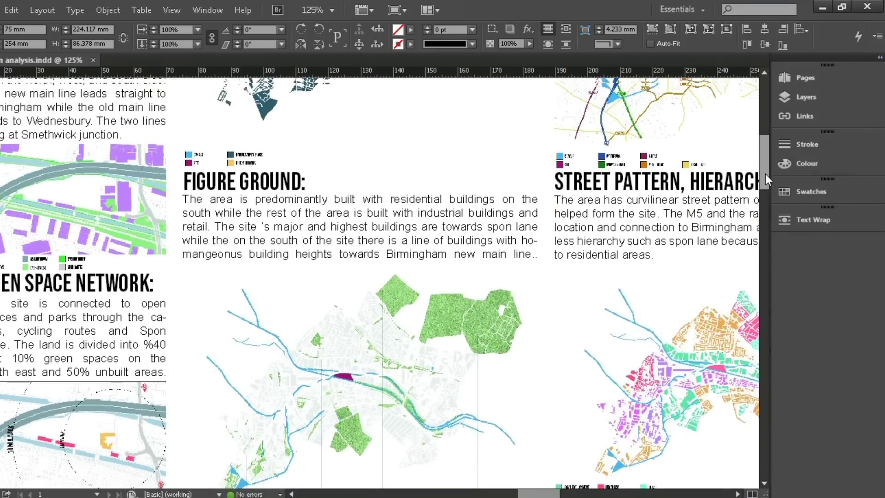
Examine the Landscape diagram, including its green space map and the linked columns of wildlife and tree images.
left_click_drag(764, 174, 778, 148)
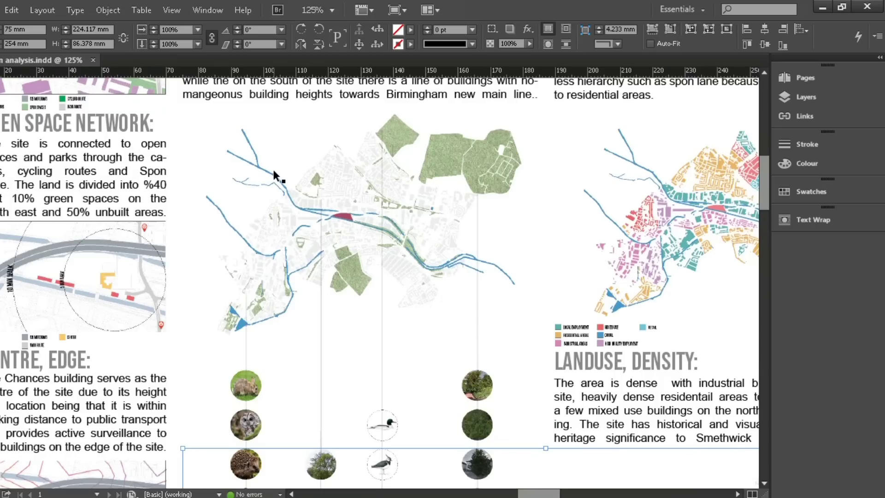
scroll(276, 175, "down", 5)
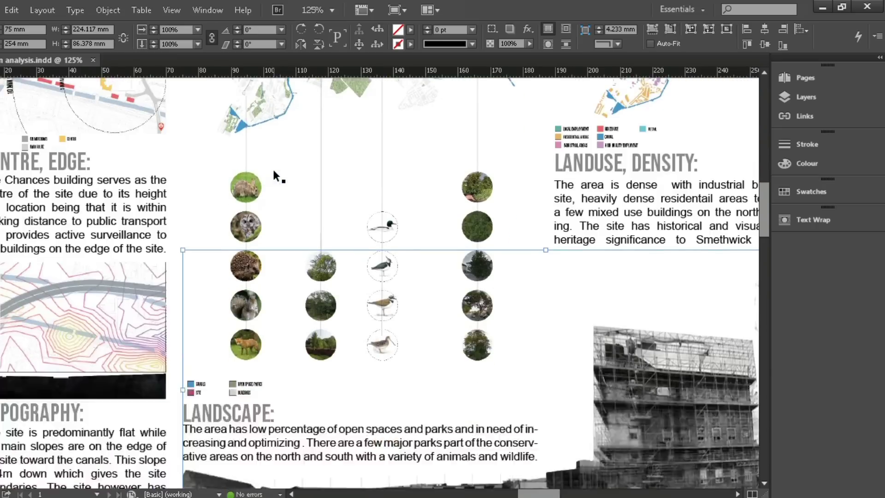
left_click(194, 189)
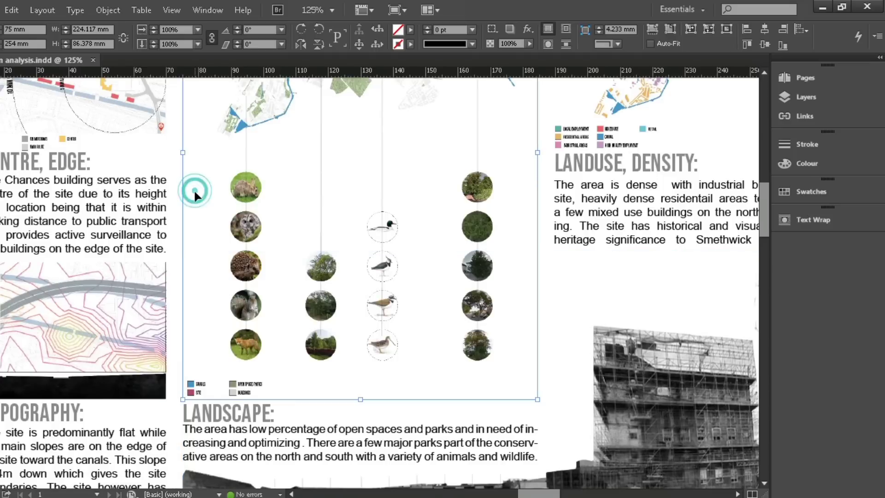
left_click(176, 206)
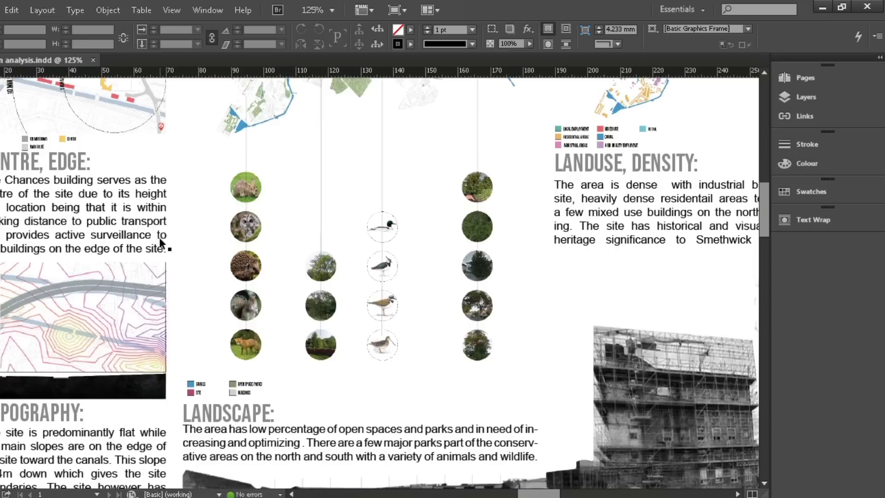
scroll(160, 239, "up", 6)
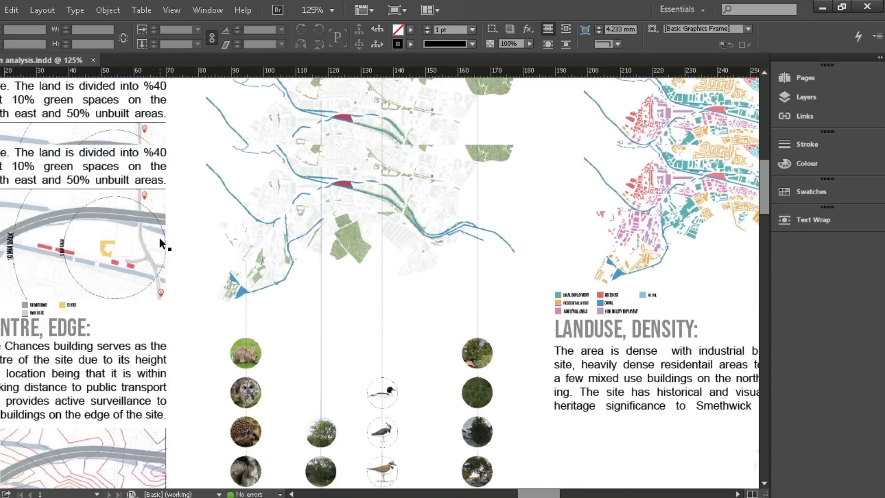
scroll(160, 239, "up", 1)
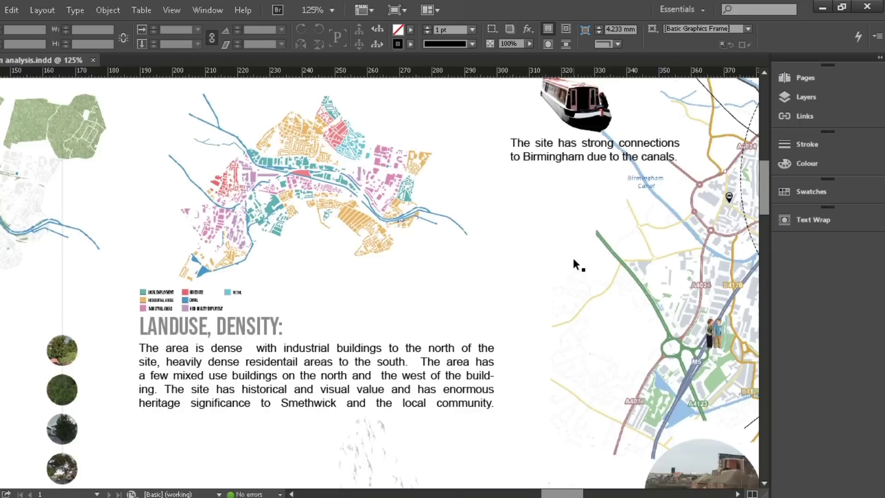
Examine the long site section beneath the diagrams, including the dimensioned motorway bridge over the canal at its end.
key("ctrl+minus")
scroll(345, 396, "down", 2)
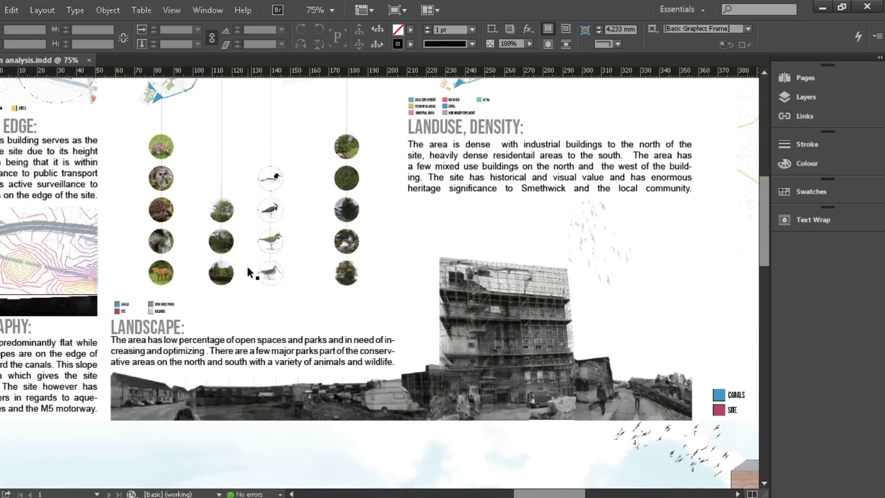
scroll(247, 267, "down", 1, "alt")
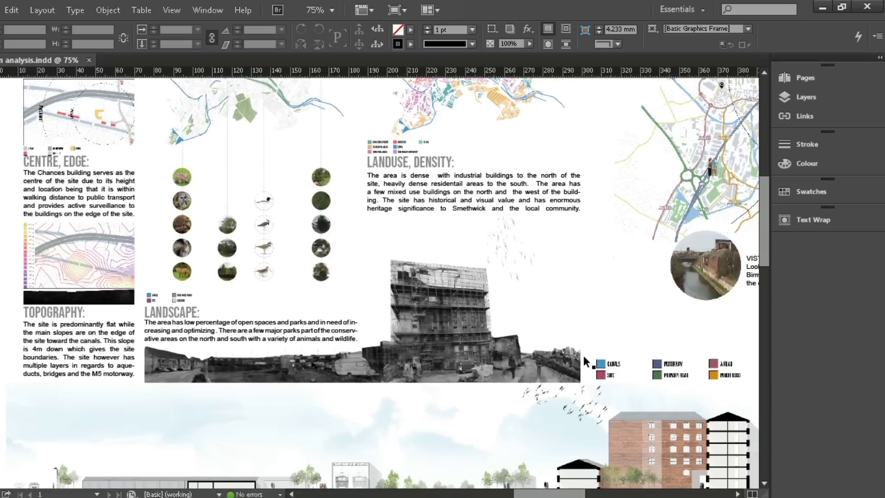
scroll(584, 361, "down", 3)
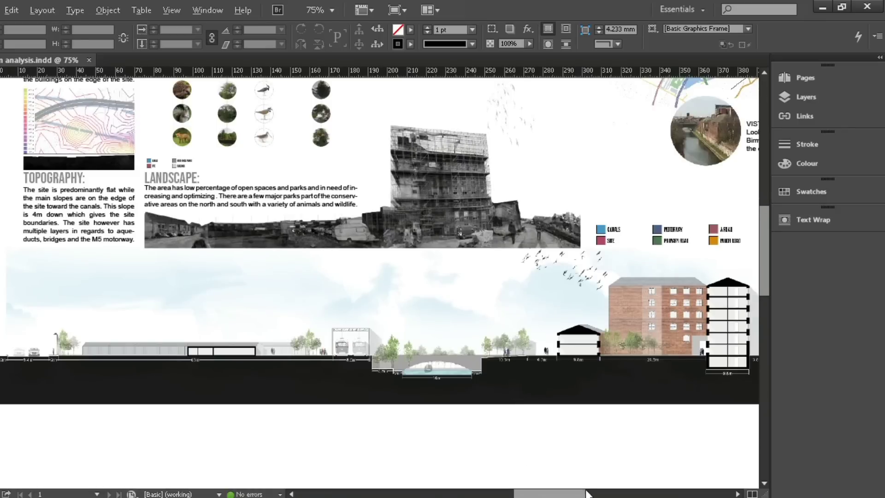
left_click_drag(575, 495, 632, 495)
scroll(535, 385, "up", 1, "alt")
scroll(535, 385, "up", 1, "alt")
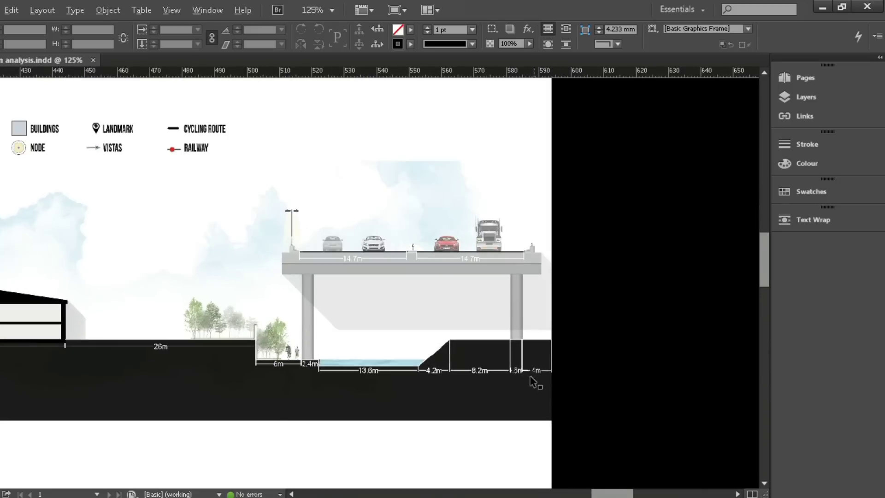
scroll(474, 355, "up", 1, "alt")
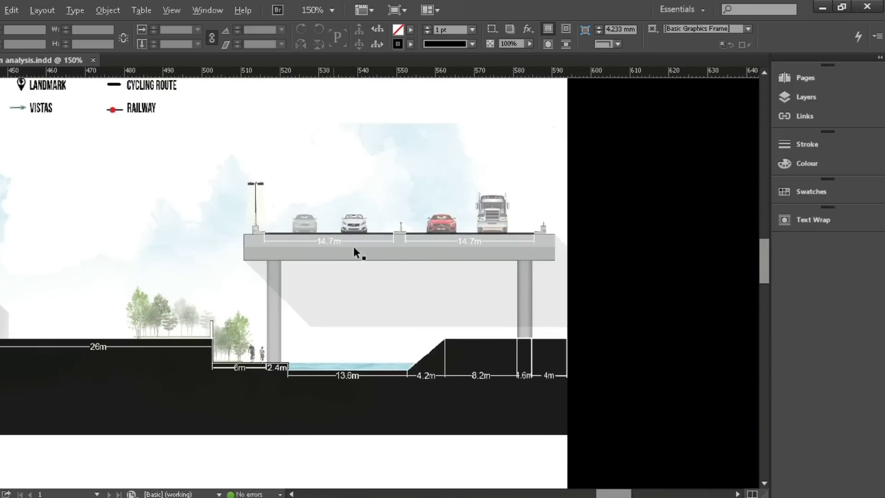
left_click_drag(611, 494, 580, 494)
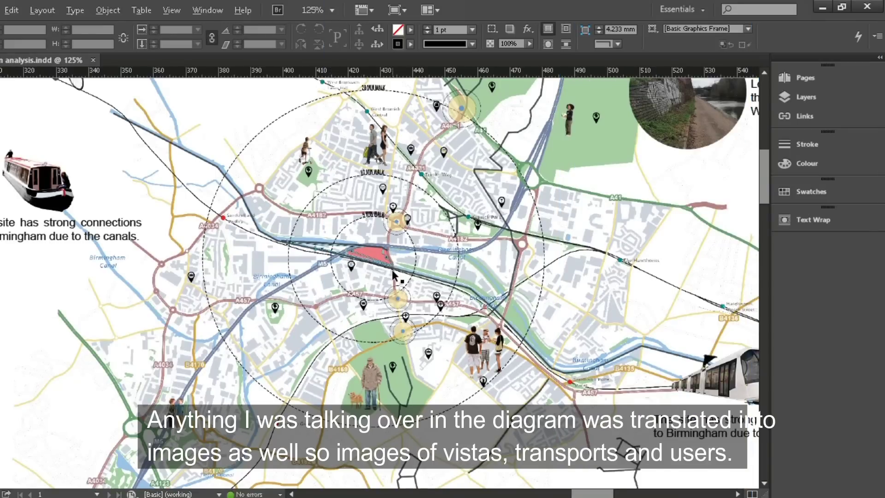
Inspect the main structure map with its surrounding vista photos, transport images and user figures.
scroll(393, 266, "up", 15)
scroll(391, 270, "up", 8)
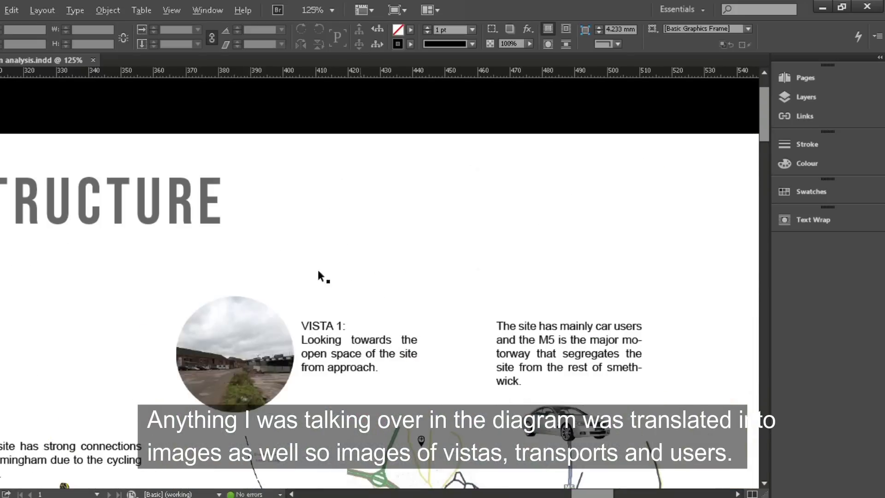
scroll(286, 366, "down", 1)
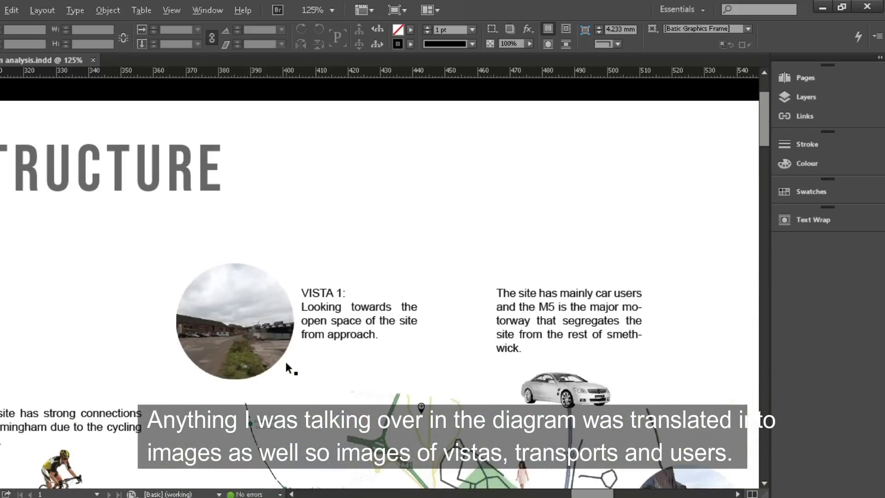
scroll(750, 216, "down", 15)
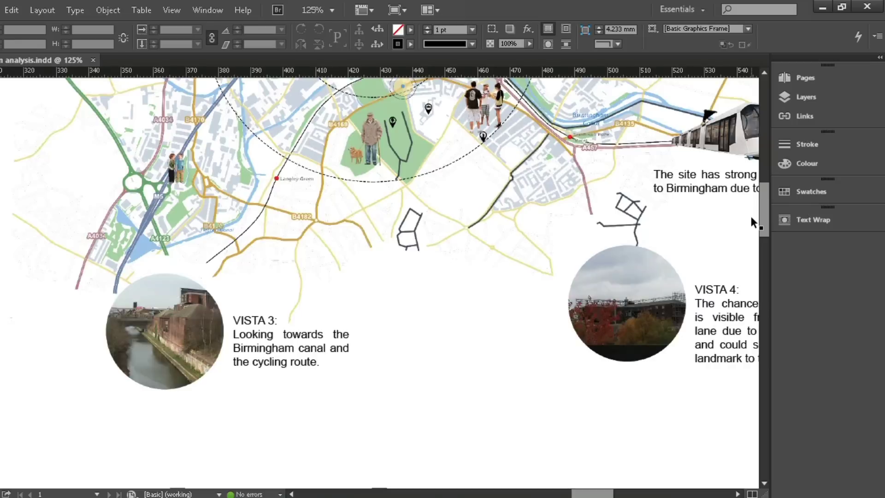
left_click_drag(762, 214, 770, 176)
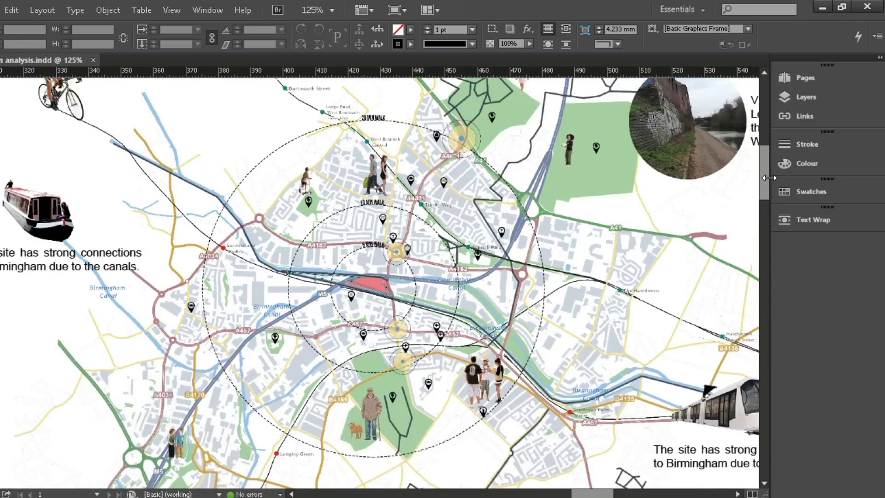
View the analysis sheet at 50% zoom to check the overall layout of diagrams, text and main map.
key("ctrl+minus")
key("ctrl+minus")
key("ctrl+minus")
key("ctrl+minus")
scroll(379, 282, "right", 2)
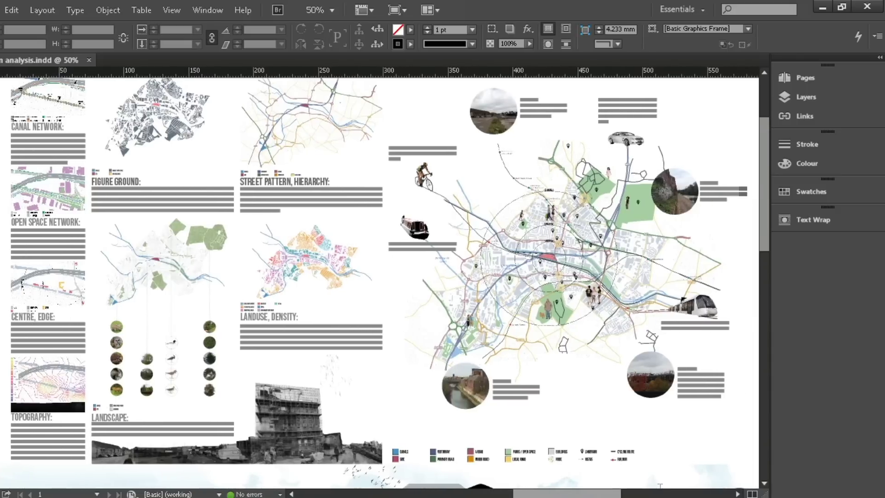